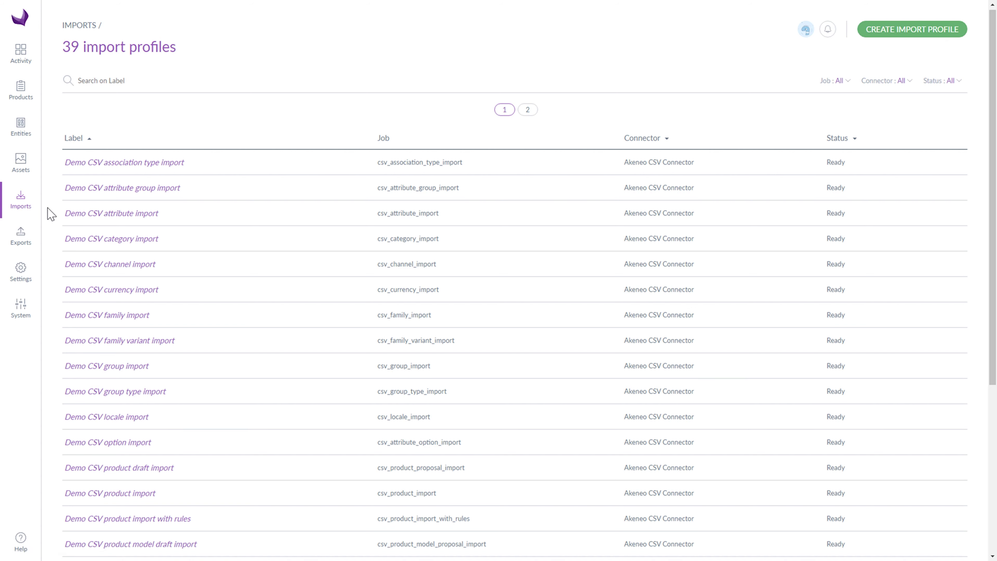
Scroll through the Imports page's list of 39 import profiles
{"action": "scroll", "coordinate": [49, 214], "scroll_direction": "down", "scroll_amount": 5}
{"action": "scroll", "coordinate": [50, 216], "scroll_direction": "up", "scroll_amount": 5}
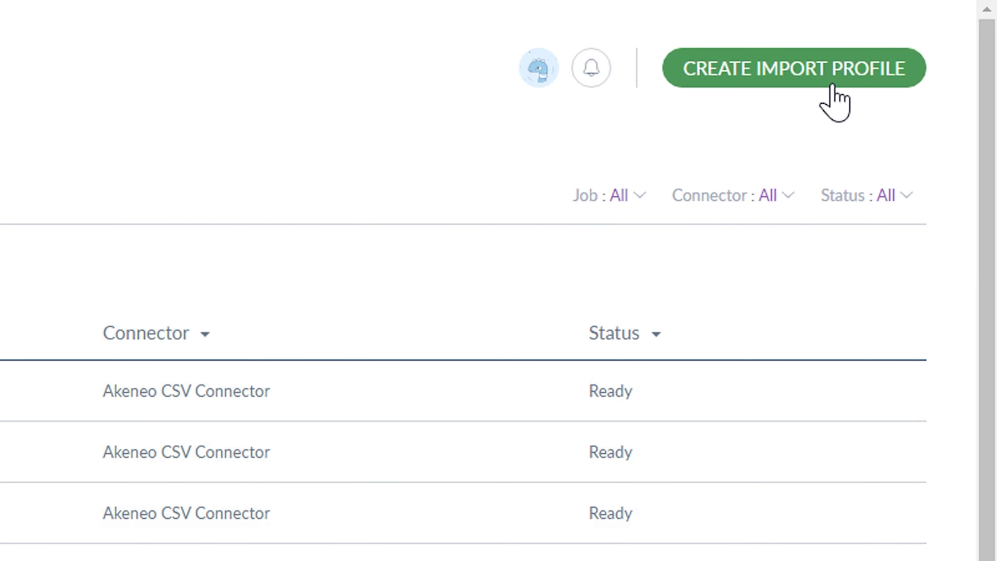
Start a new import profile and browse the list of available import jobs
{"action": "left_click", "coordinate": [833, 88]}
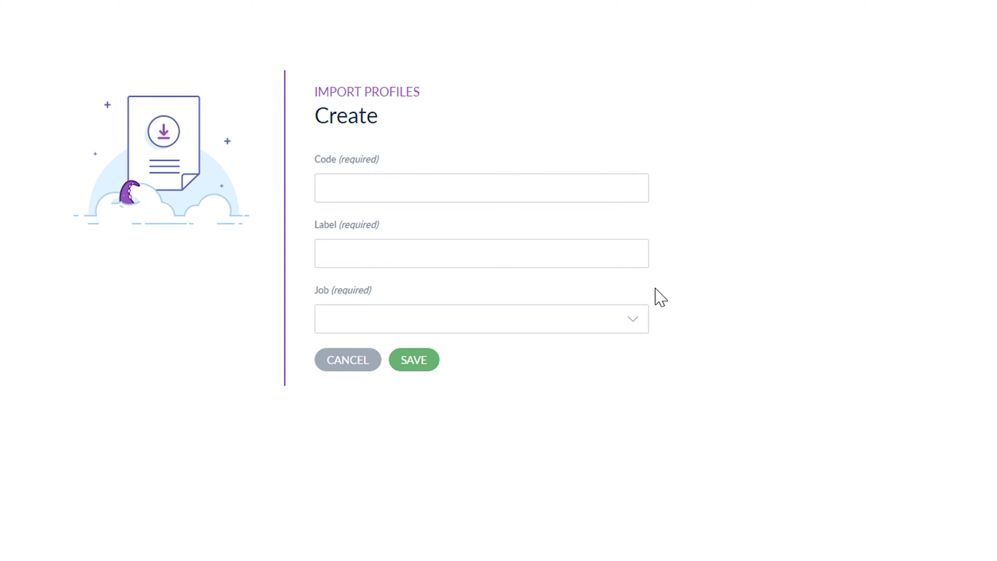
{"action": "left_click", "coordinate": [637, 320]}
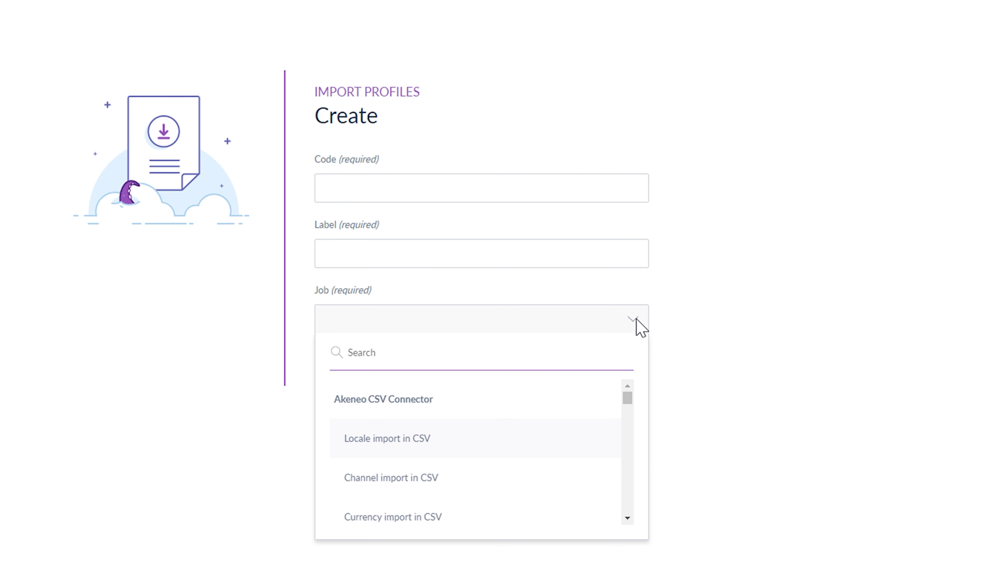
{"action": "scroll", "coordinate": [630, 433], "scroll_direction": "down", "scroll_amount": 5}
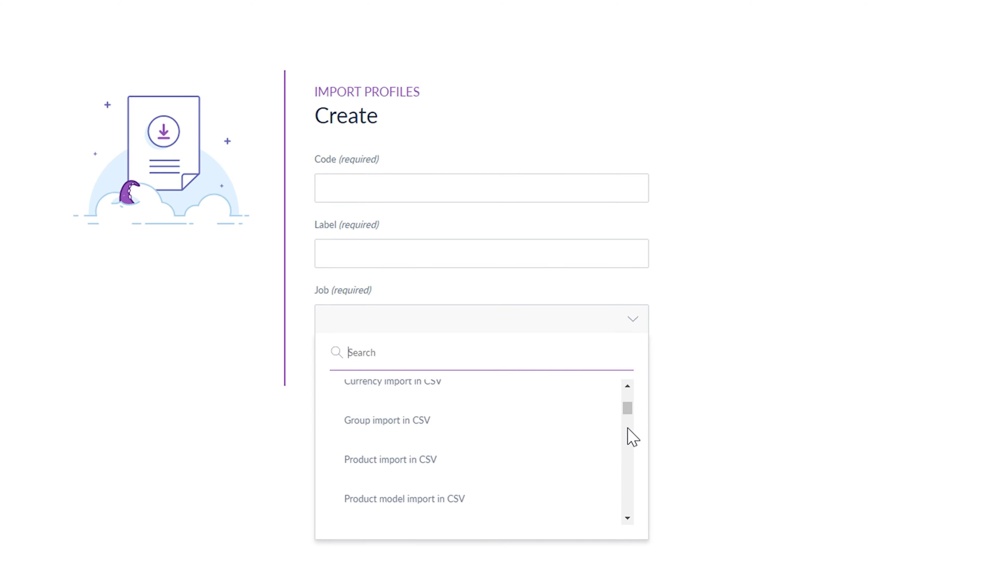
{"action": "scroll", "coordinate": [630, 433], "scroll_direction": "down", "scroll_amount": 10}
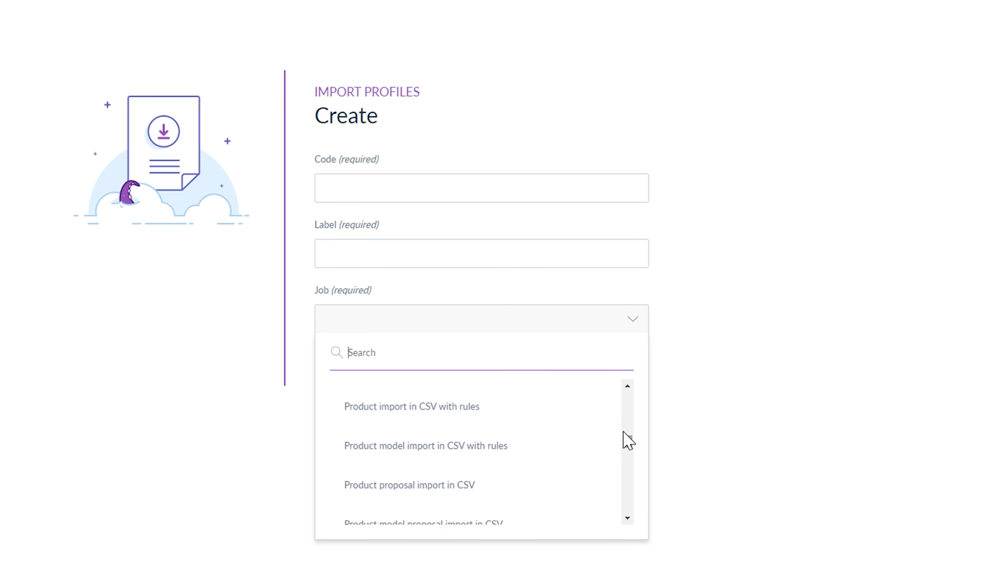
{"action": "scroll", "coordinate": [623, 433], "scroll_direction": "down", "scroll_amount": 10}
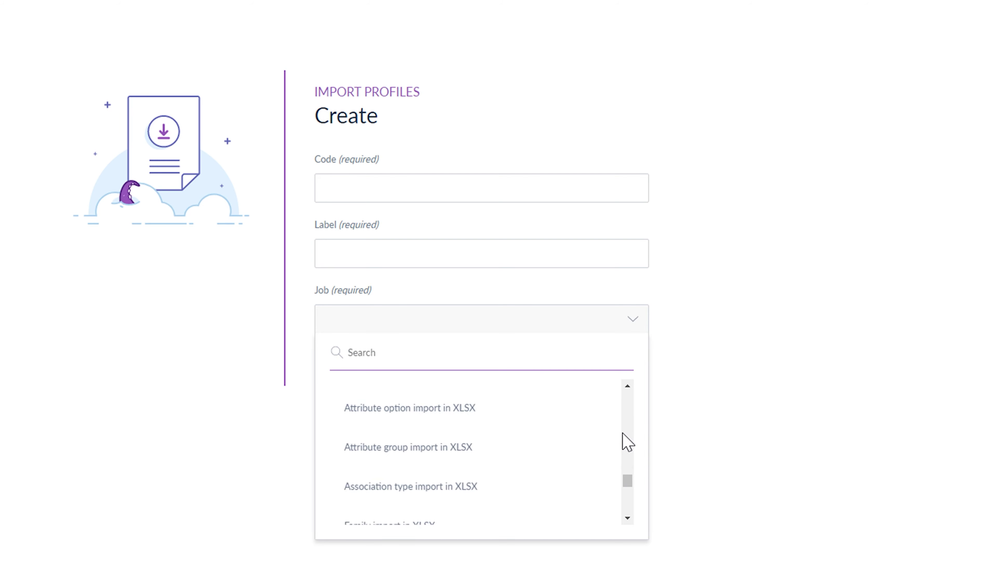
Enter code product_import_001, label 'Example of product import', and choose Product import in CSV
{"action": "left_click", "coordinate": [471, 188]}
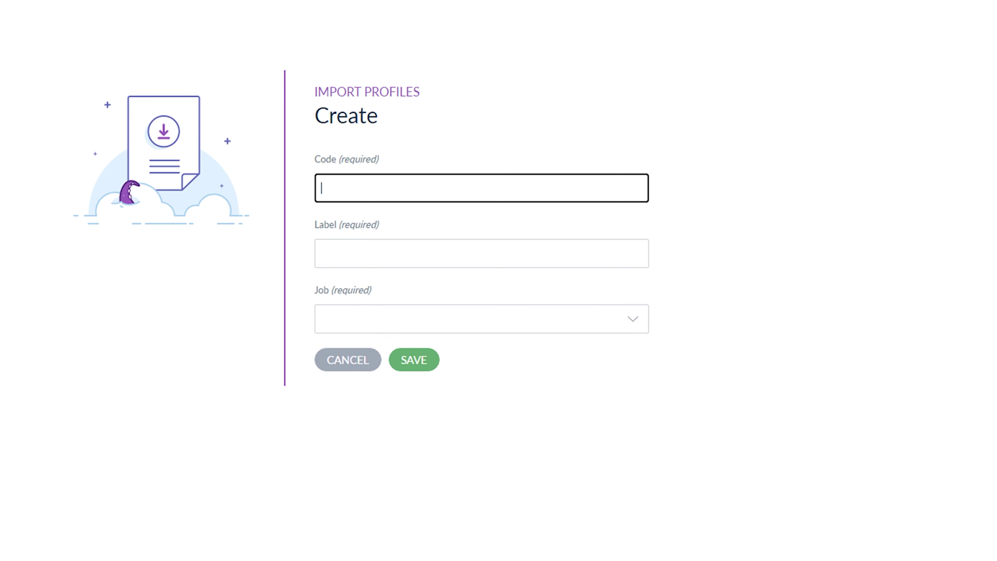
{"action": "type", "text": "product_import_001"}
{"action": "key", "text": "Tab"}
{"action": "type", "text": "E"}
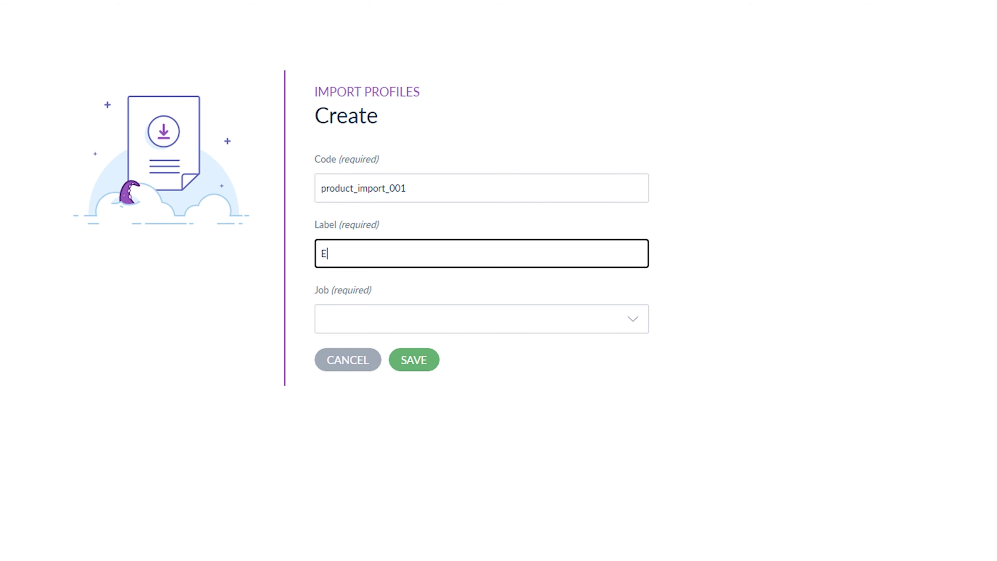
{"action": "type", "text": "xample of product import"}
{"action": "left_click", "coordinate": [496, 330]}
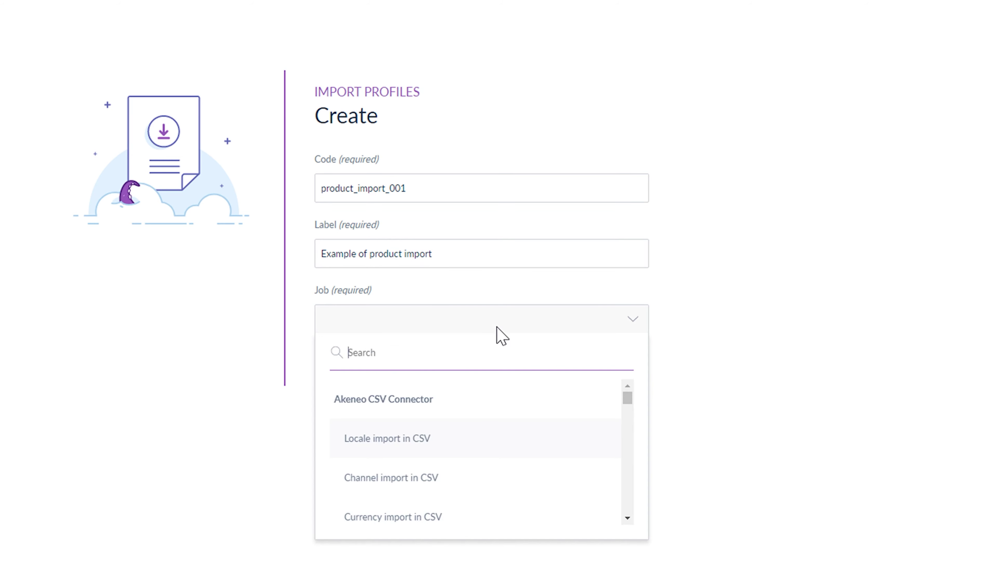
{"action": "scroll", "coordinate": [489, 392], "scroll_direction": "down", "scroll_amount": 2}
{"action": "scroll", "coordinate": [489, 396], "scroll_direction": "down", "scroll_amount": 2}
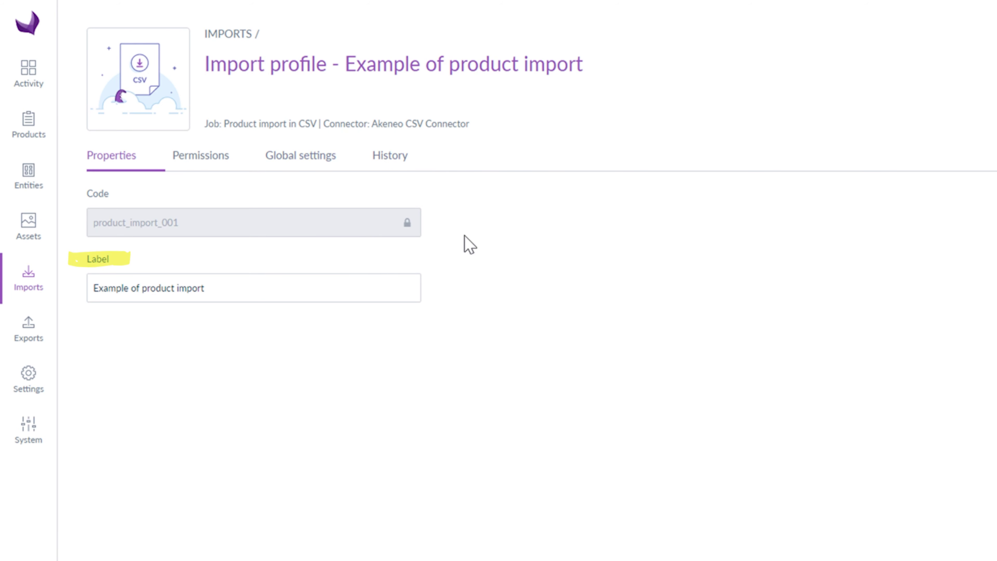
Review the profile's Permissions, Global settings and History tabs, showing a single version 1
{"action": "left_click", "coordinate": [201, 167]}
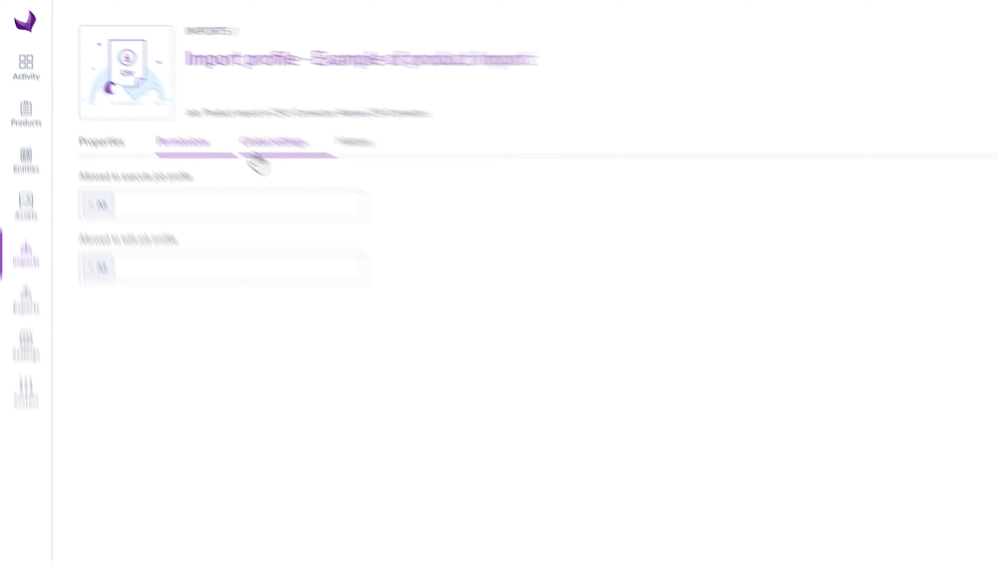
{"action": "left_click", "coordinate": [257, 159]}
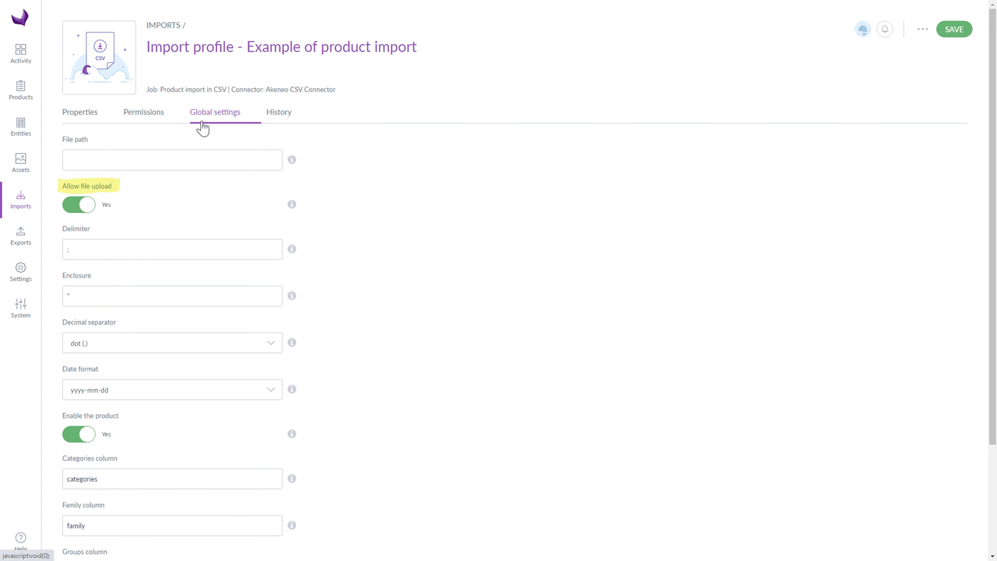
{"action": "scroll", "coordinate": [203, 127], "scroll_direction": "down", "scroll_amount": 4}
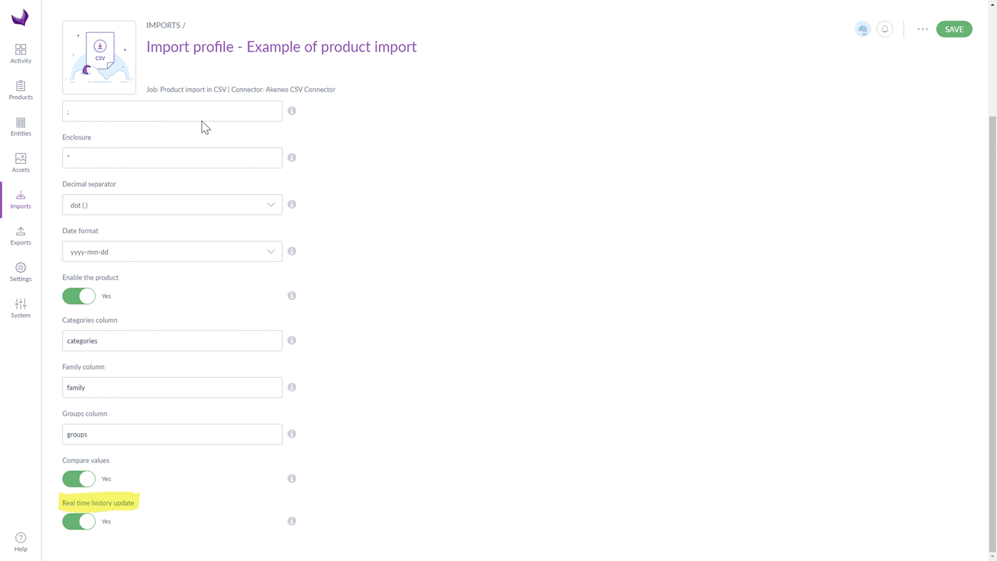
{"action": "scroll", "coordinate": [200, 127], "scroll_direction": "up", "scroll_amount": 4}
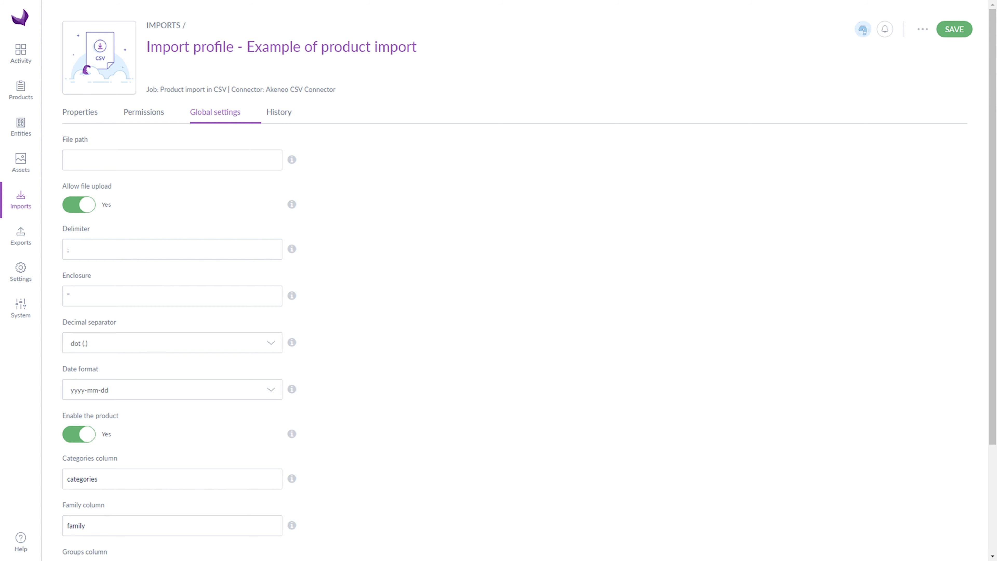
{"action": "left_click", "coordinate": [277, 117]}
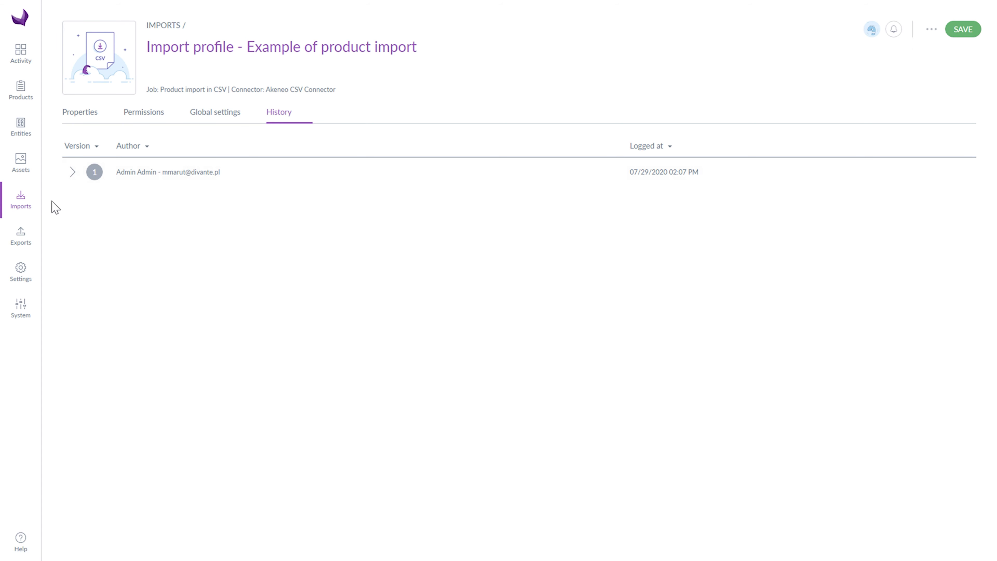
Open the Demo CSV attribute import from the Imports list and launch it
{"action": "left_click", "coordinate": [28, 210]}
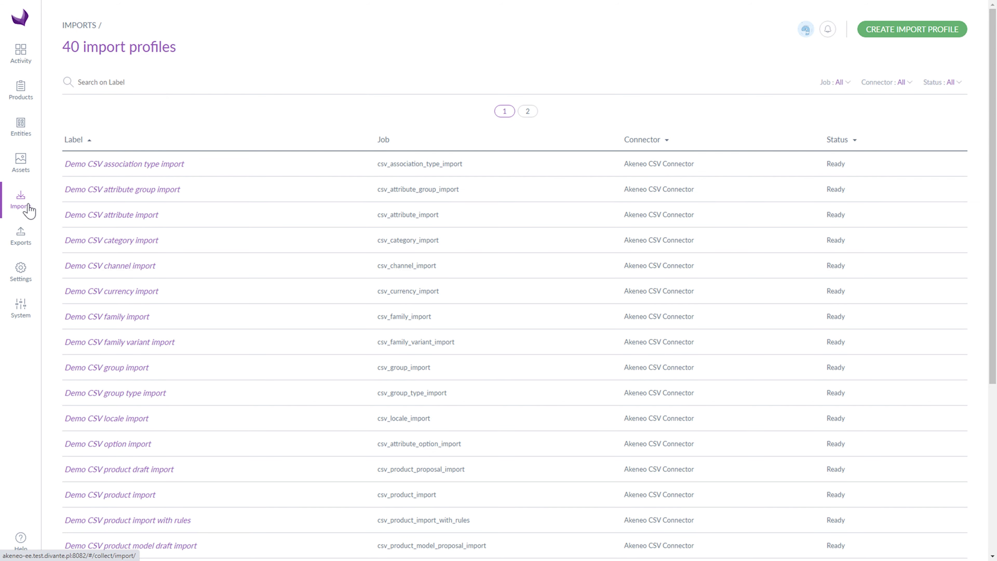
{"action": "mouse_move", "coordinate": [139, 214]}
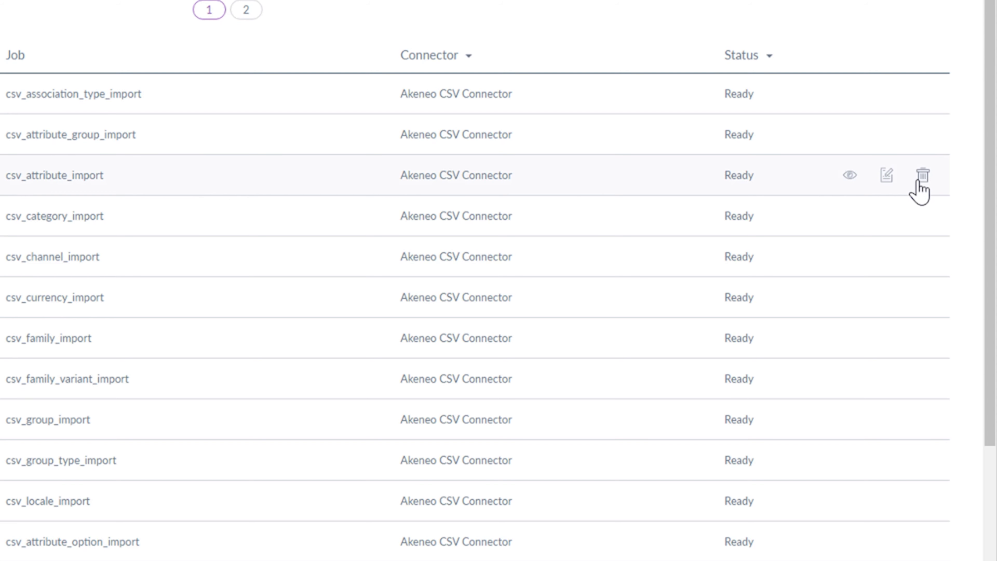
{"action": "left_click", "coordinate": [856, 176]}
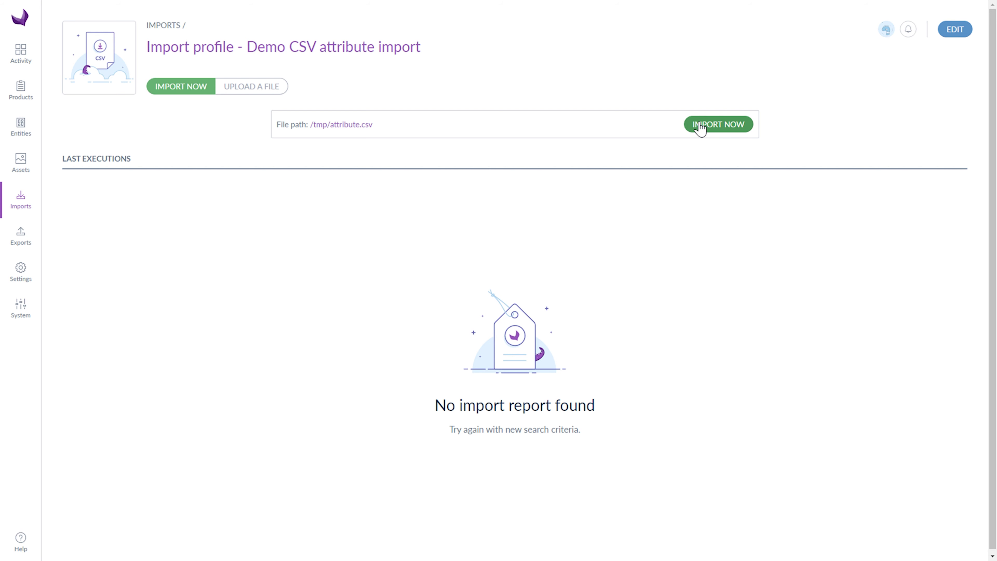
{"action": "left_click", "coordinate": [700, 127]}
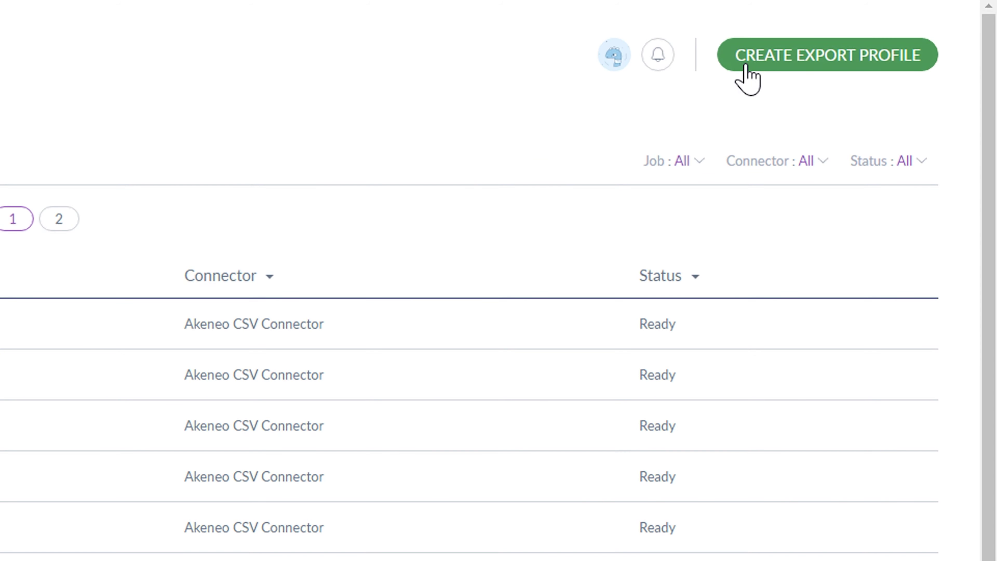
Create export profile example_export labelled 'Example of currency export' using Currency export in CSV
{"action": "left_click", "coordinate": [748, 69]}
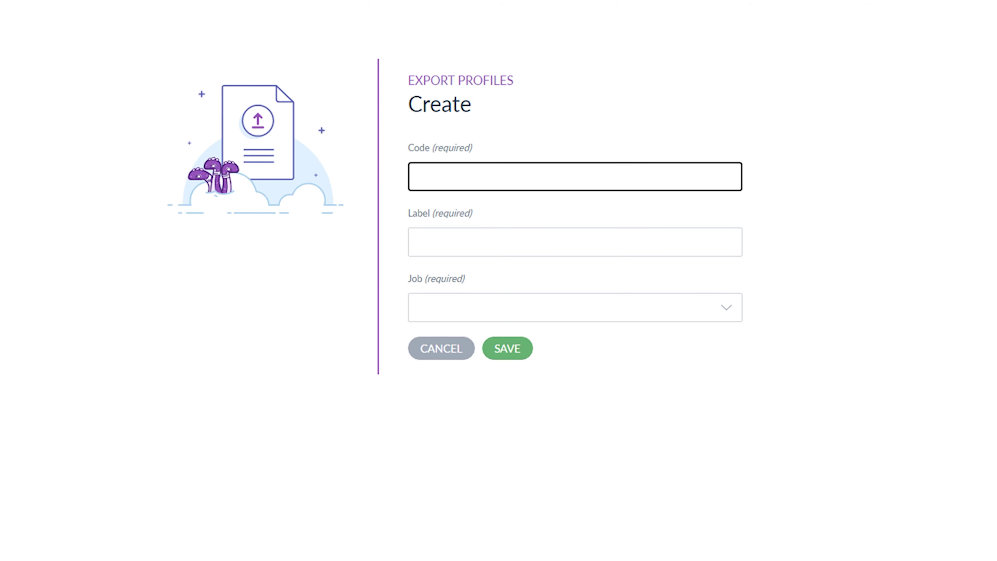
{"action": "type", "text": "example_export"}
{"action": "key", "text": "Tab"}
{"action": "type", "text": "Example o f"}
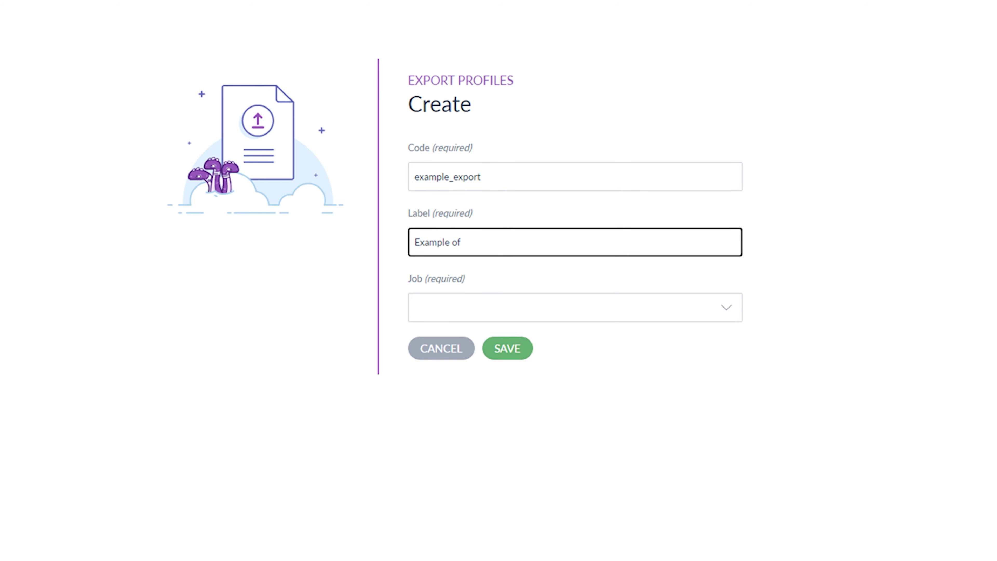
{"action": "type", "text": " curency exportr"}
{"action": "left_click", "coordinate": [535, 310]}
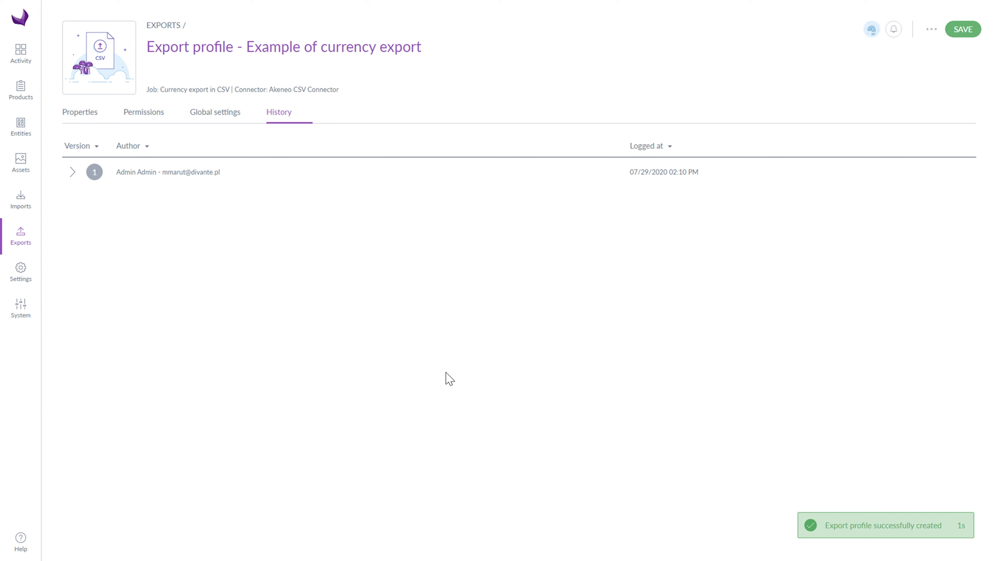
Review the Properties, Permissions, Global settings and History tabs, then save and run the currency export
{"action": "left_click", "coordinate": [80, 118]}
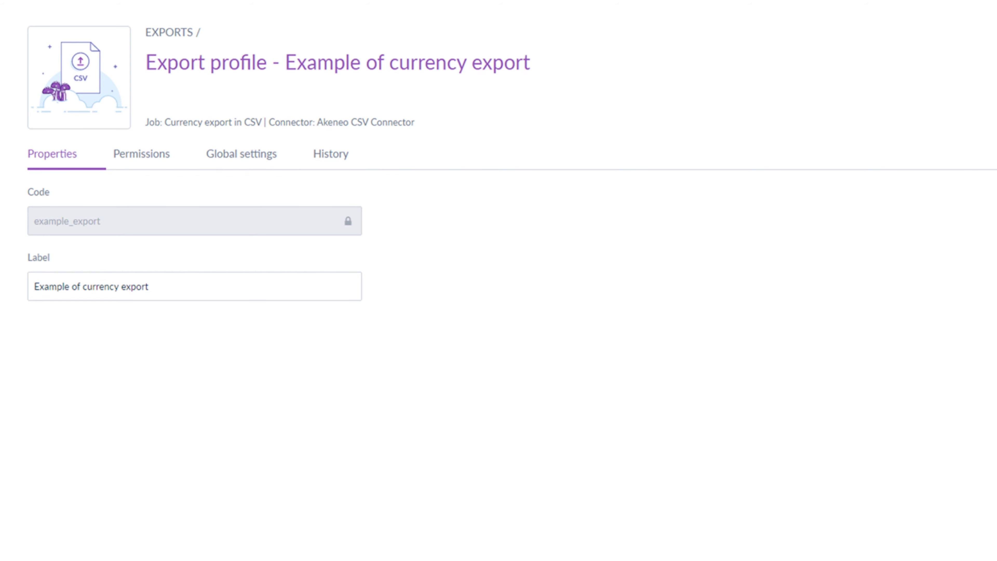
{"action": "left_click", "coordinate": [123, 154]}
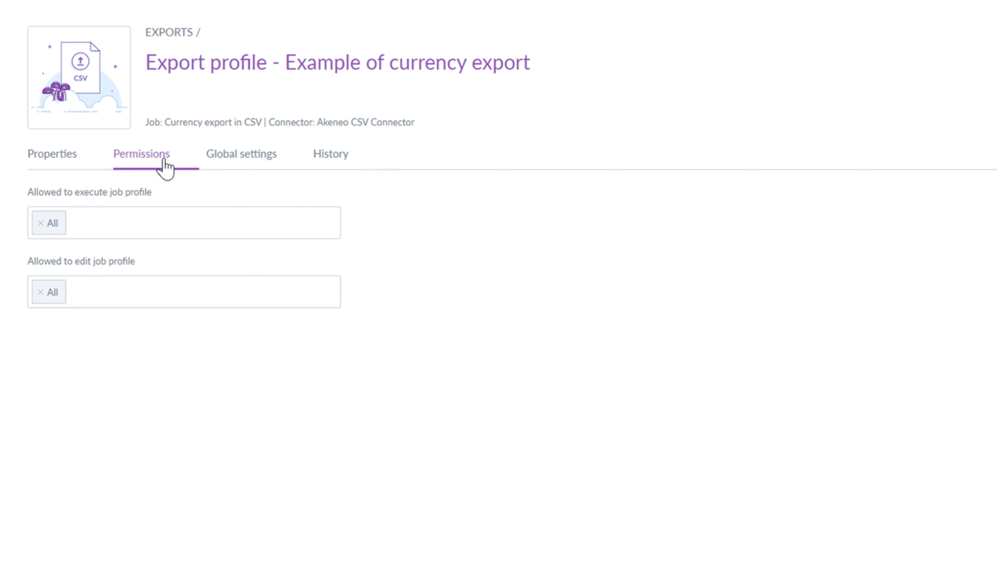
{"action": "left_click", "coordinate": [219, 170]}
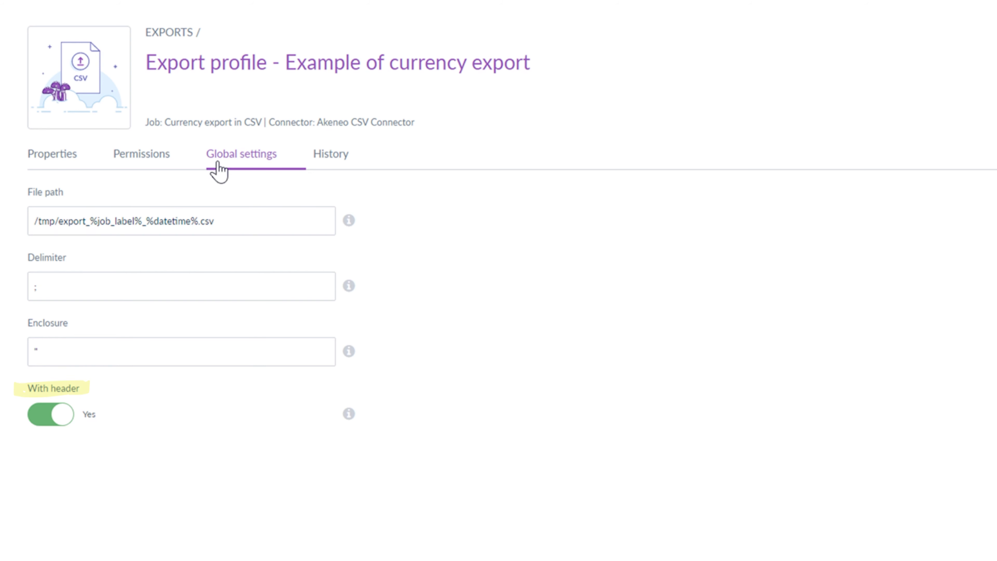
{"action": "left_click", "coordinate": [323, 167]}
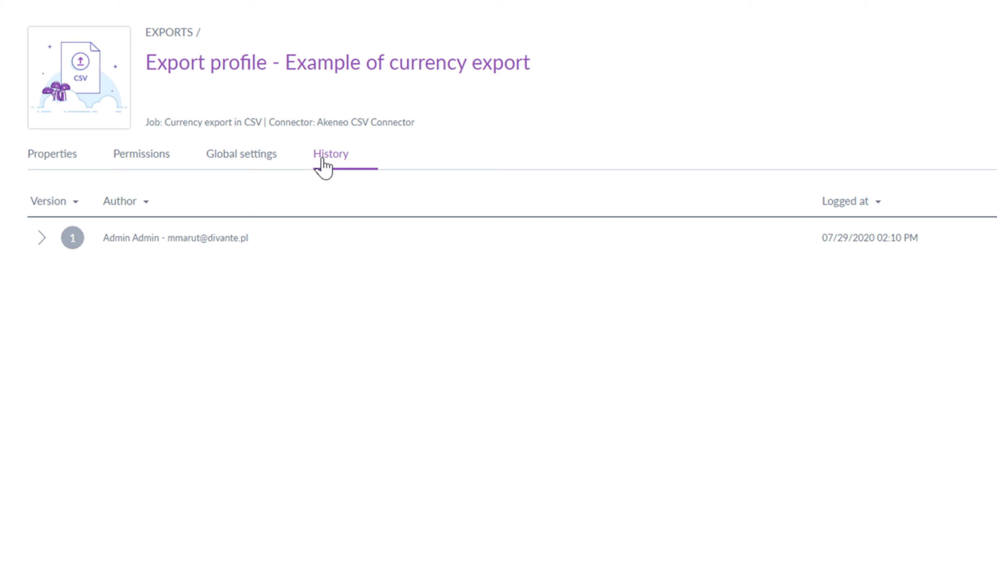
{"action": "left_click", "coordinate": [957, 31]}
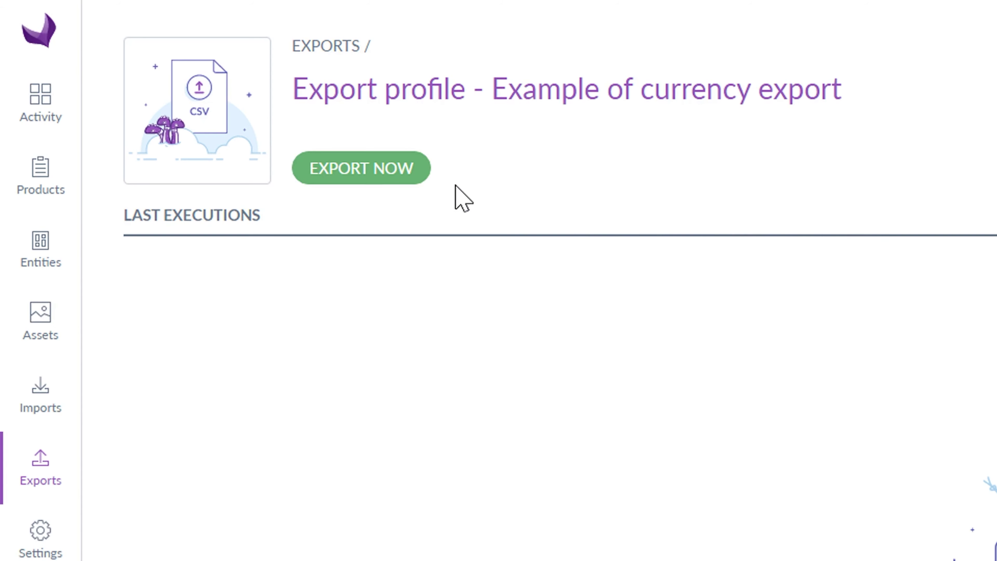
{"action": "left_click", "coordinate": [182, 90]}
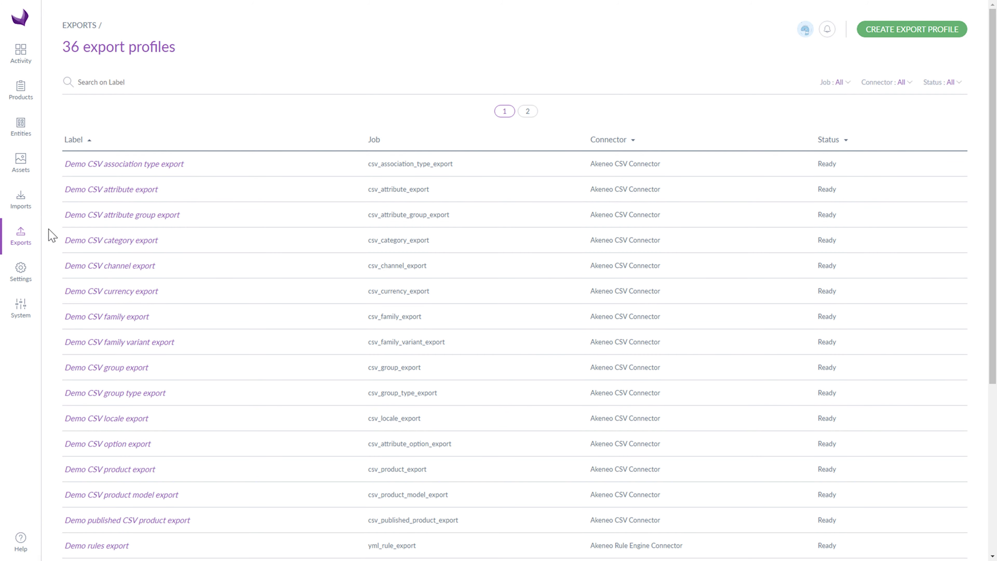
Edit the Demo CSV product export and view its Content filters: Ecommerce, three locales, enabled products
{"action": "mouse_move", "coordinate": [139, 234]}
{"action": "left_click", "coordinate": [747, 476]}
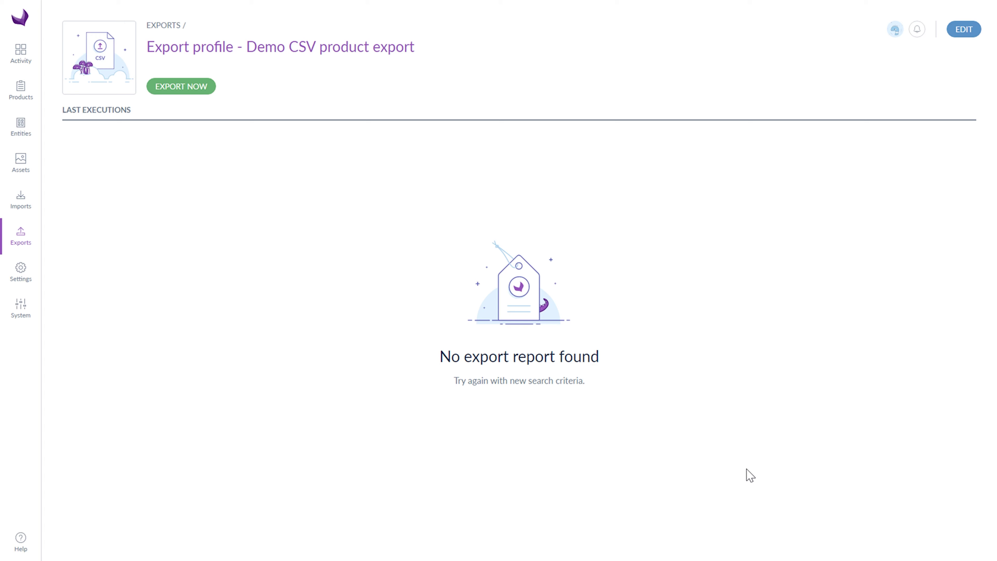
{"action": "left_click", "coordinate": [22, 249]}
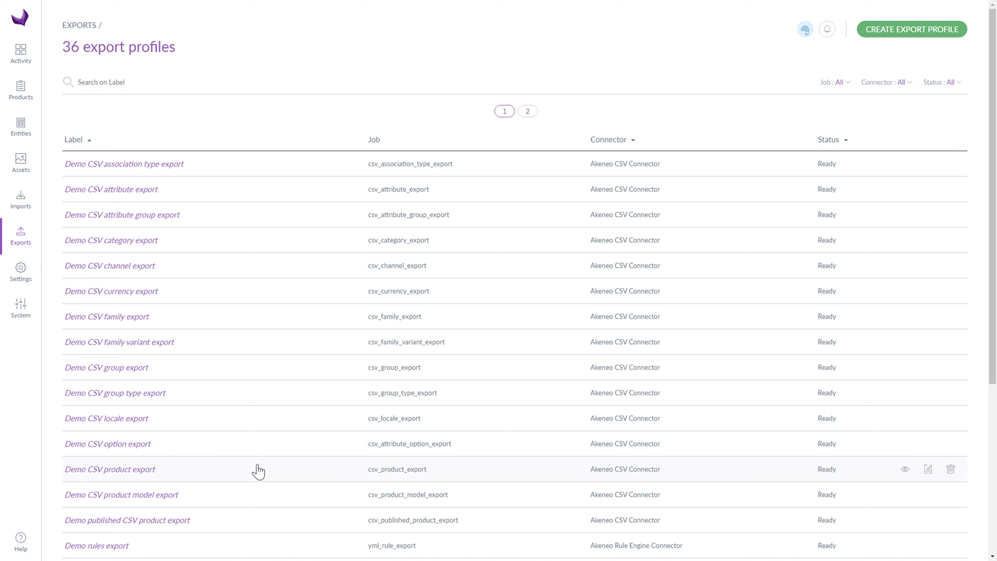
{"action": "left_click", "coordinate": [928, 470]}
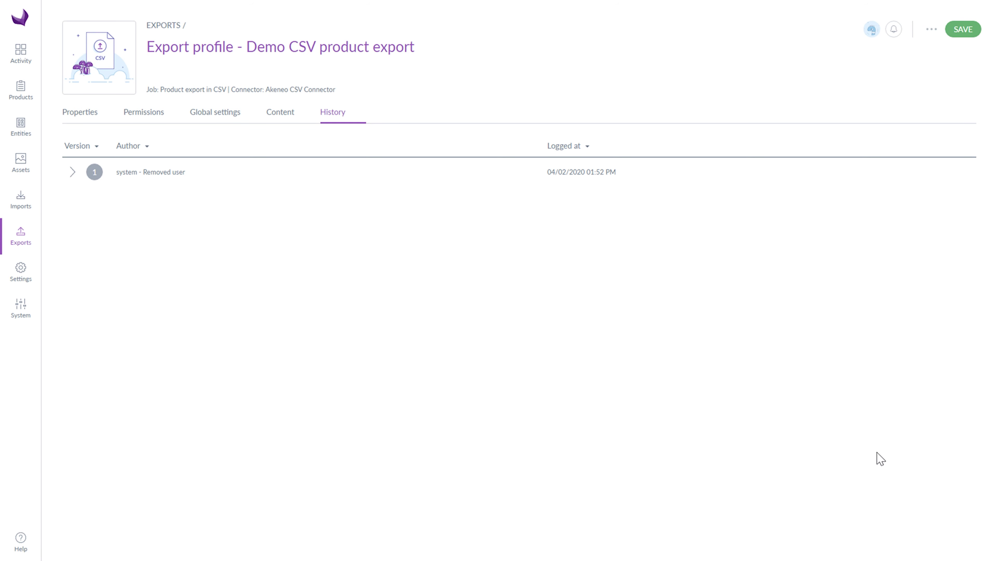
{"action": "left_click", "coordinate": [270, 117]}
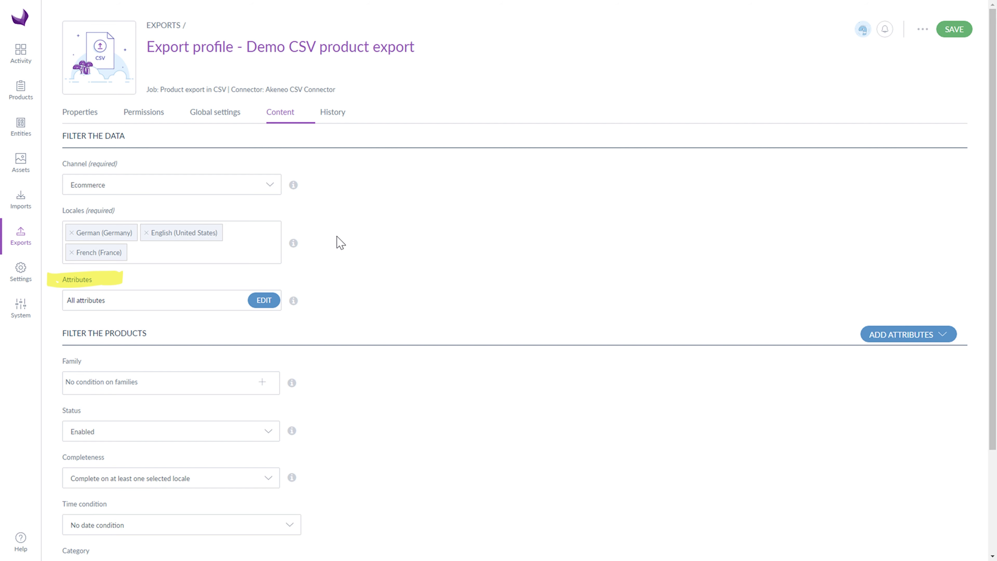
{"action": "scroll", "coordinate": [341, 242], "scroll_direction": "down", "scroll_amount": 3}
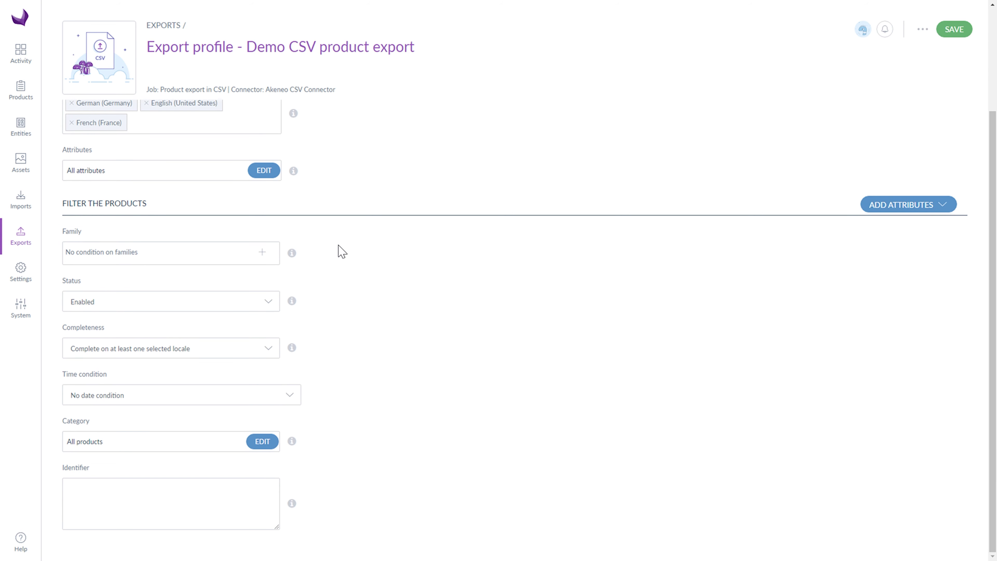